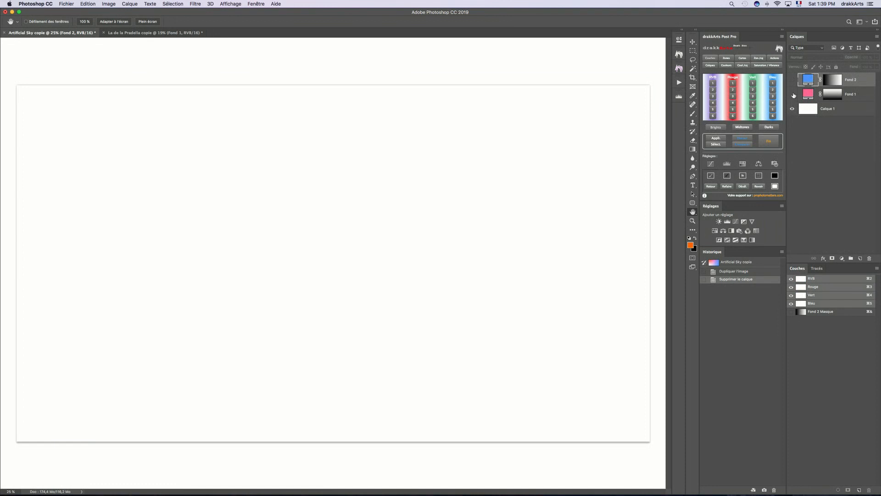
- Show the Fond 1 and Fond 2 fill layers and check the fill colour of each without changing it
left_click(792, 94)
double_click(808, 93)
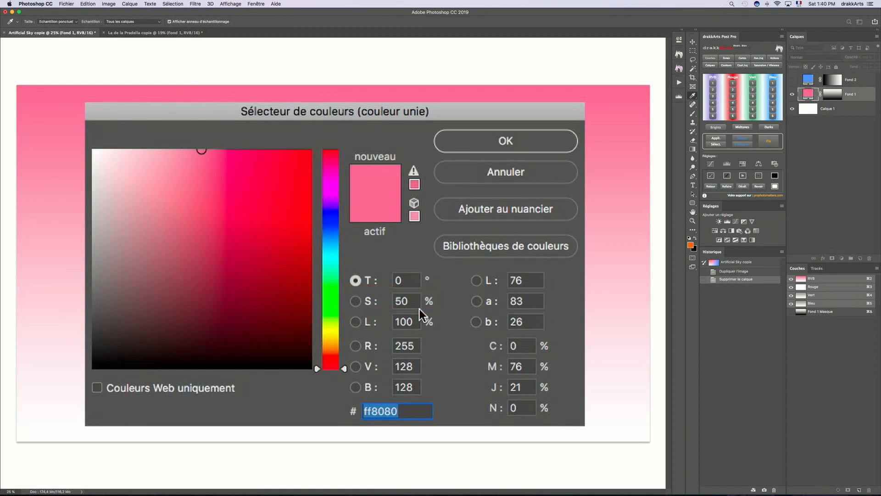
left_click(491, 189)
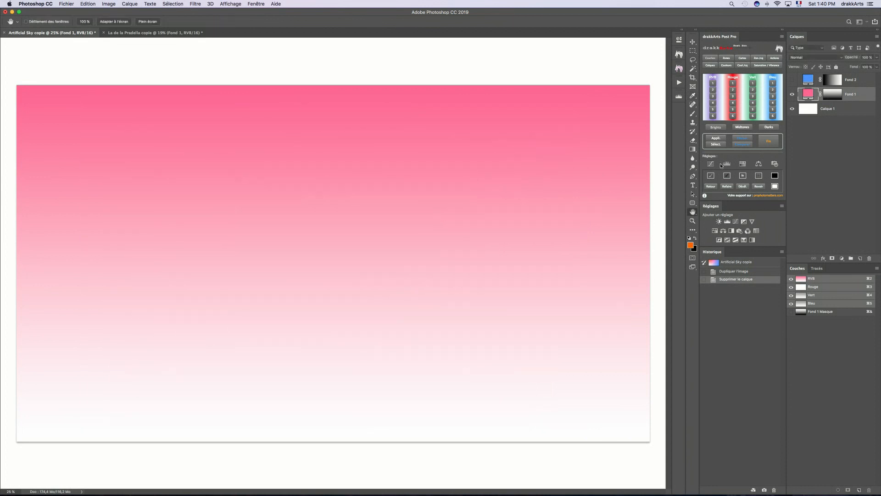
left_click(792, 79)
double_click(808, 80)
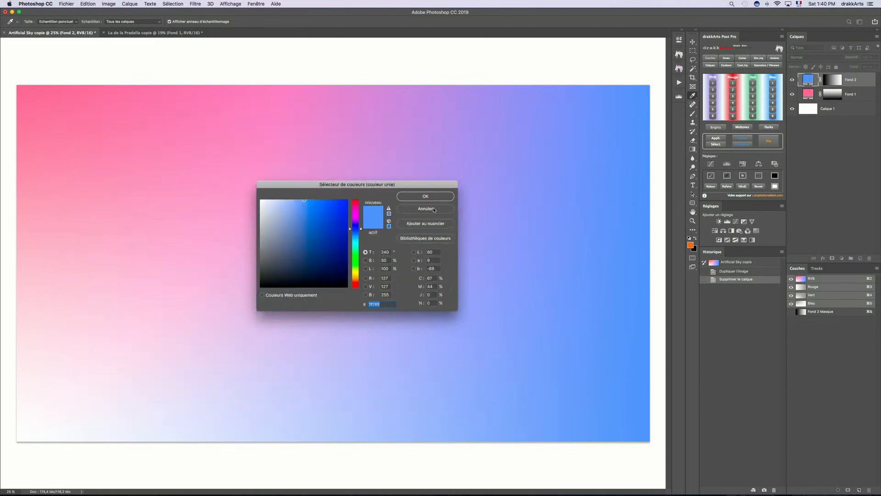
left_click(525, 170)
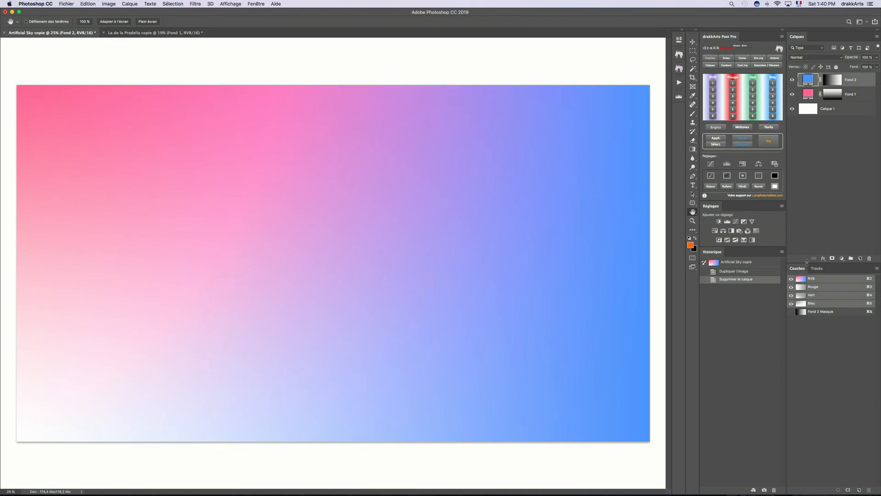
- Examine the Rouge and Bleu channels individually, previewing white as a foreground colour in between, and return to the RVB composite
left_click(722, 83)
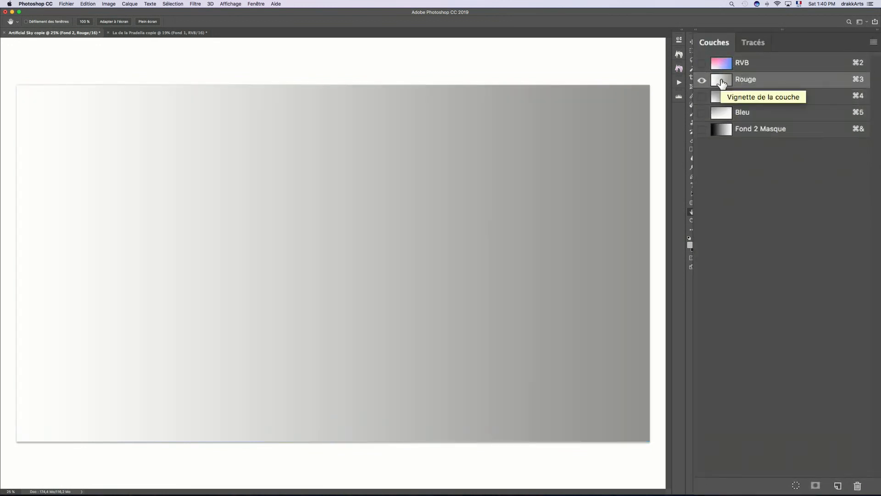
left_click(690, 246)
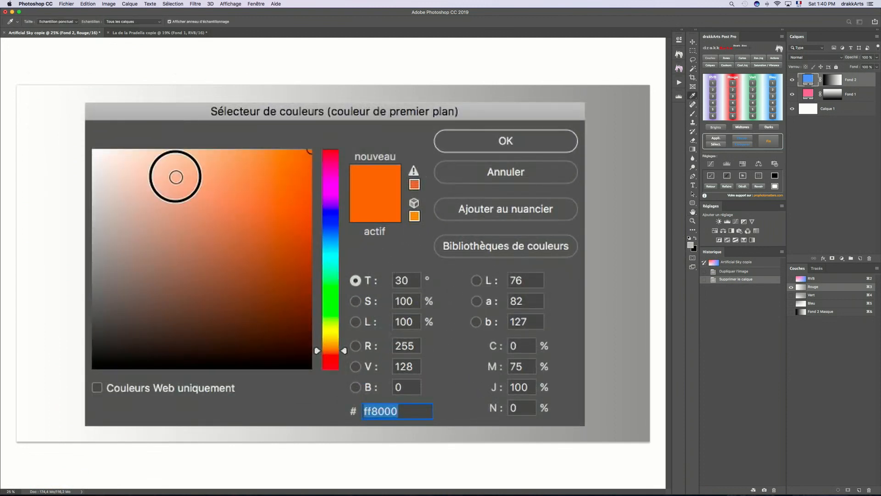
left_click_drag(176, 177, 88, 144)
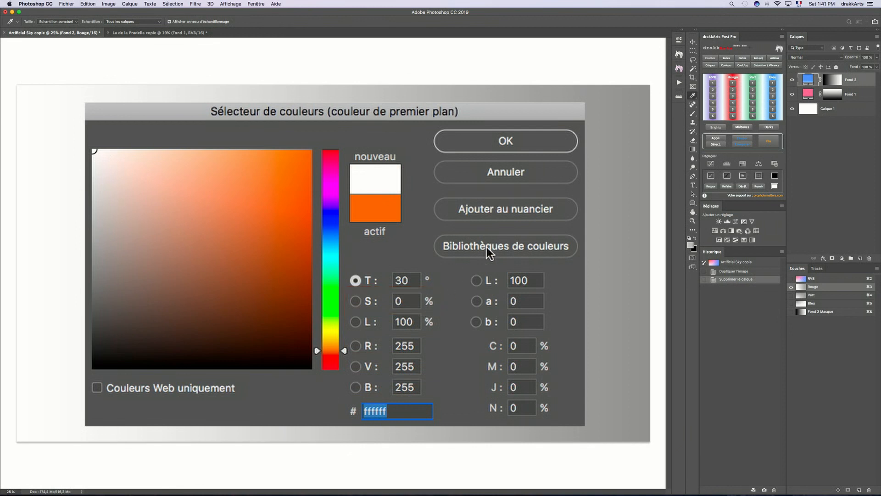
left_click(522, 169)
key("h")
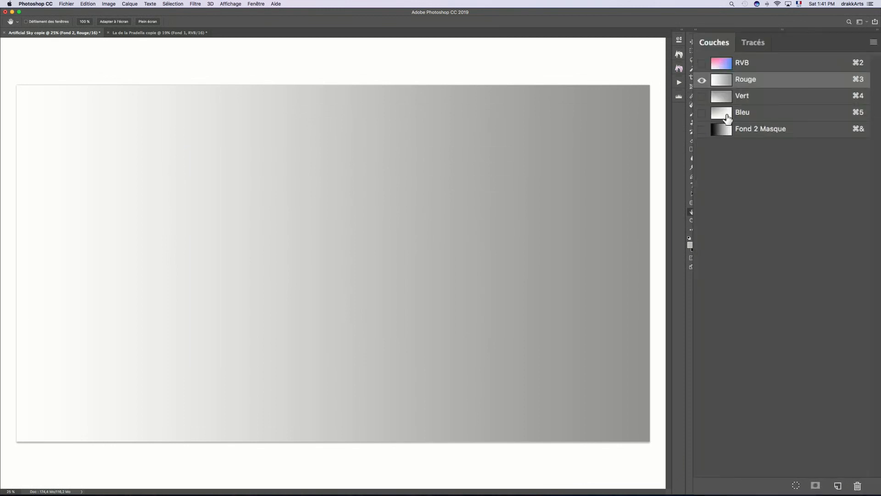
left_click(727, 118)
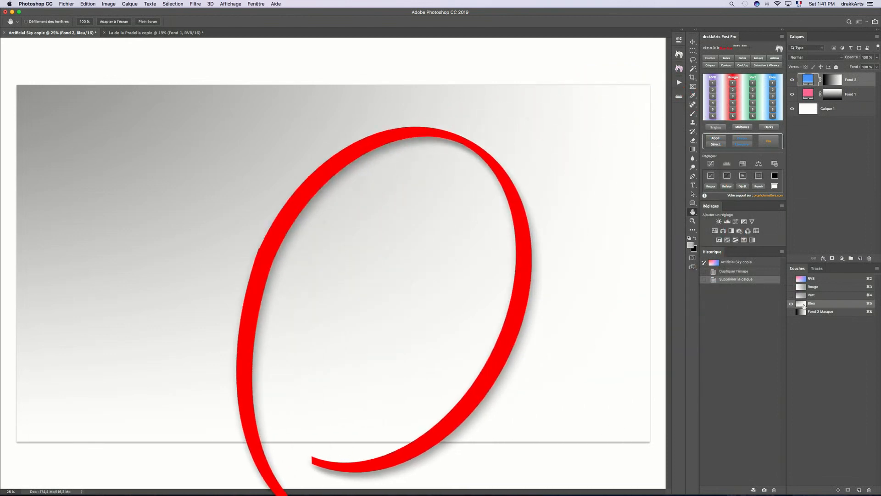
left_click(802, 279)
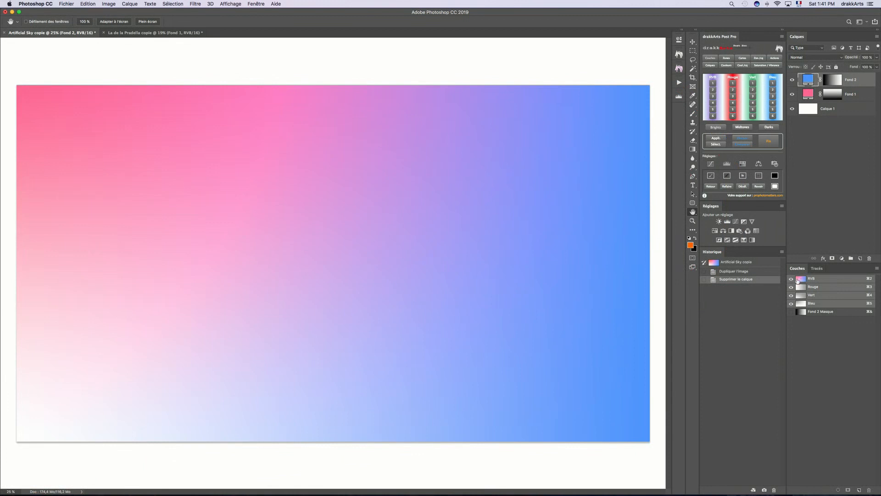
- Confirm the orange foreground colour and add a solid colour fill layer above Fond 2 with hue 30°, saturation 100% and brightness 100%
left_click(690, 245)
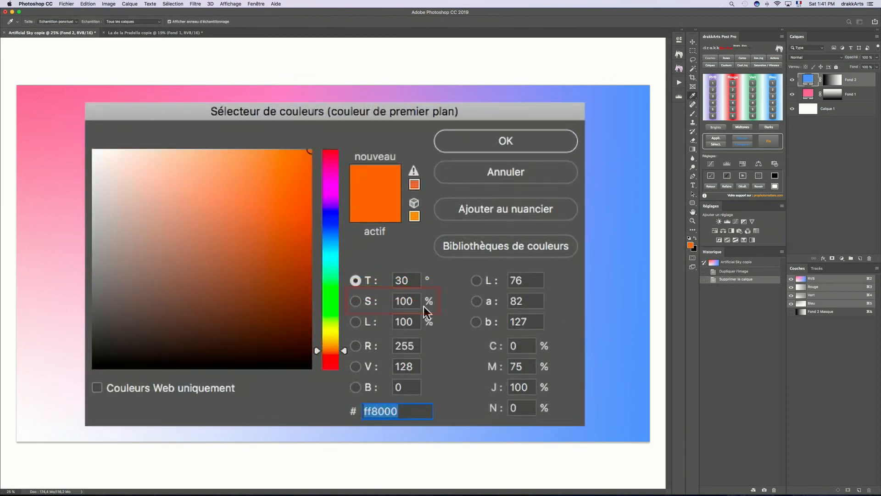
left_click(536, 145)
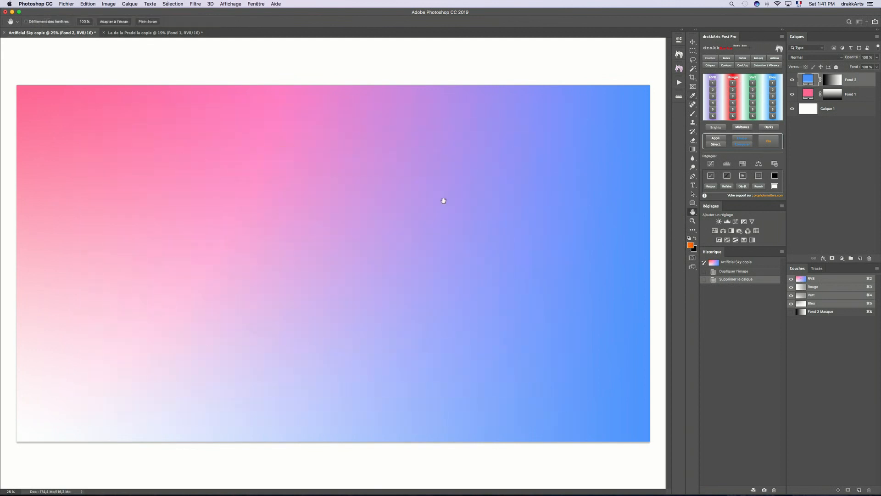
left_click(842, 258)
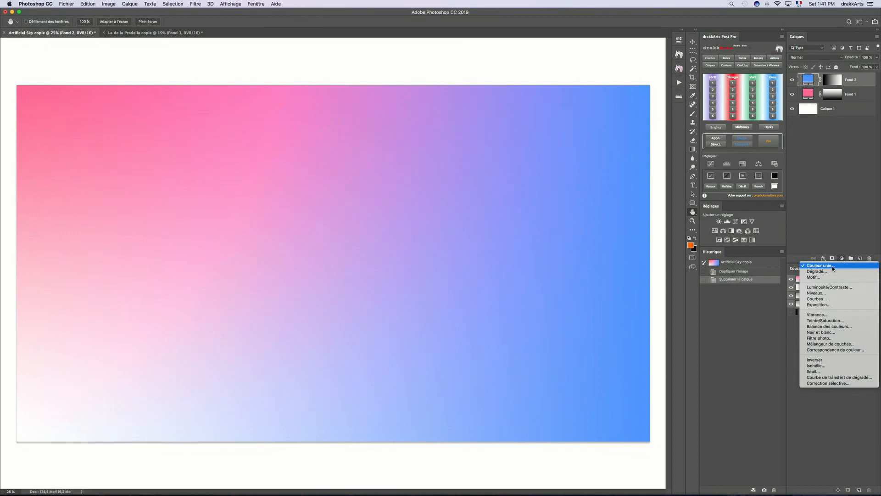
left_click(833, 267)
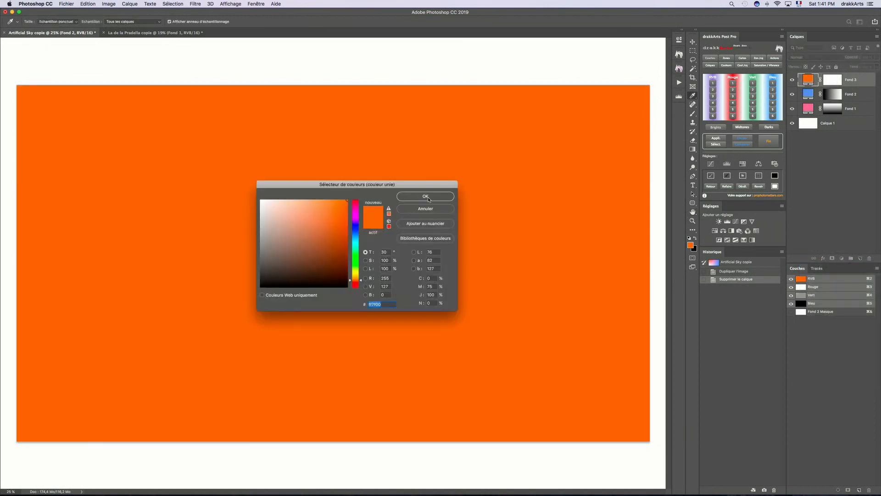
left_click(426, 196)
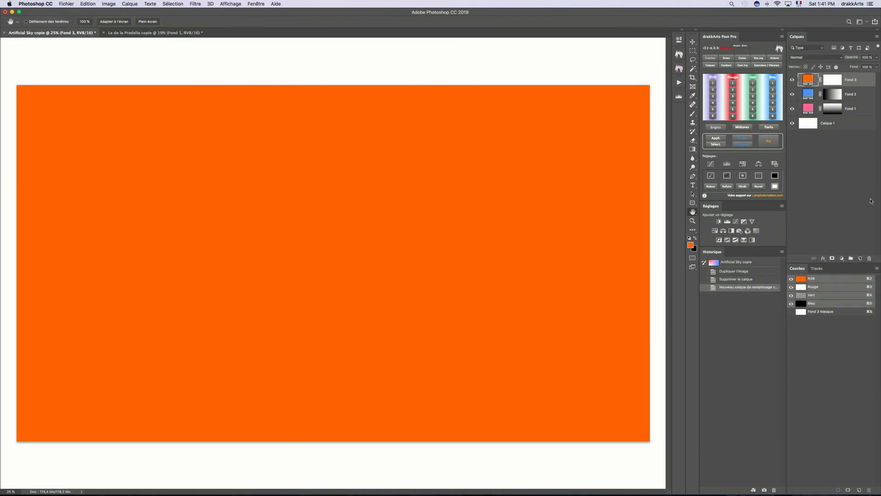
- In the orange fill layer's blending options, compare on Rouge and set the underlying layer's black slider to 192
right_click(863, 82)
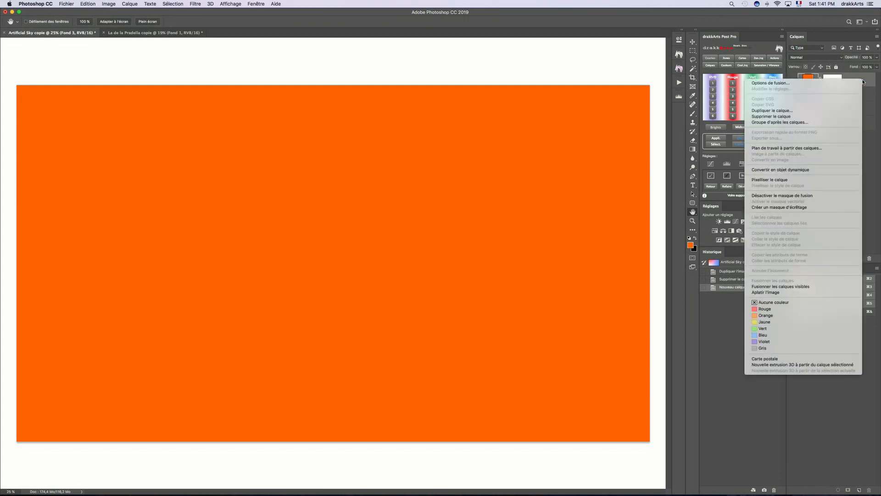
left_click(829, 84)
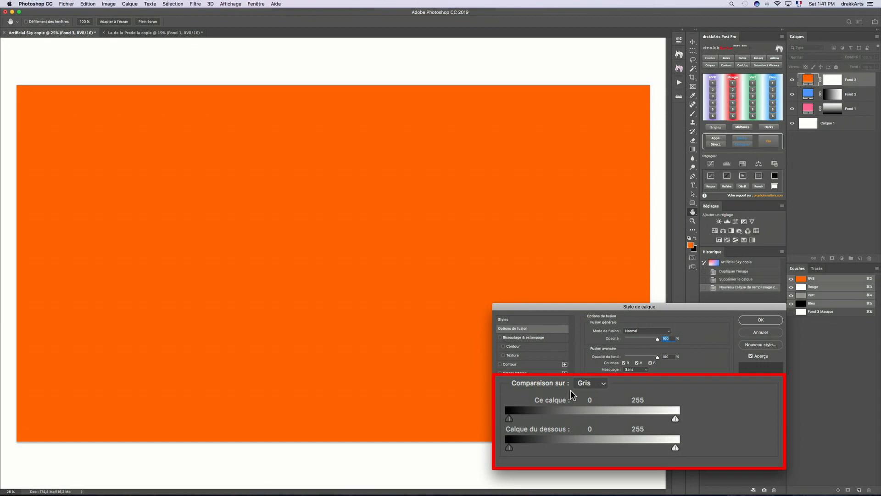
left_click(596, 383)
left_click(596, 392)
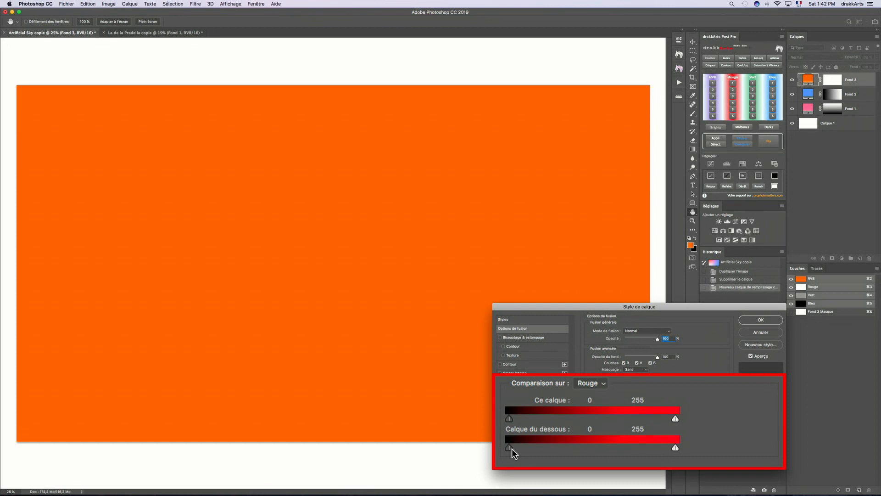
left_click_drag(511, 448, 634, 453)
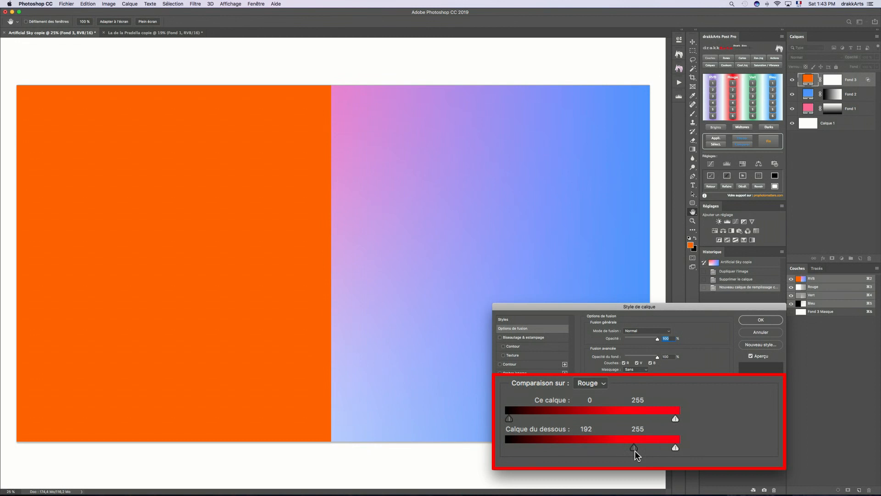
- Split the underlying layer's black slider for Rouge to 168 / 243 to soften the orange transition
key("alt")
left_click_drag(634, 452, 628, 453)
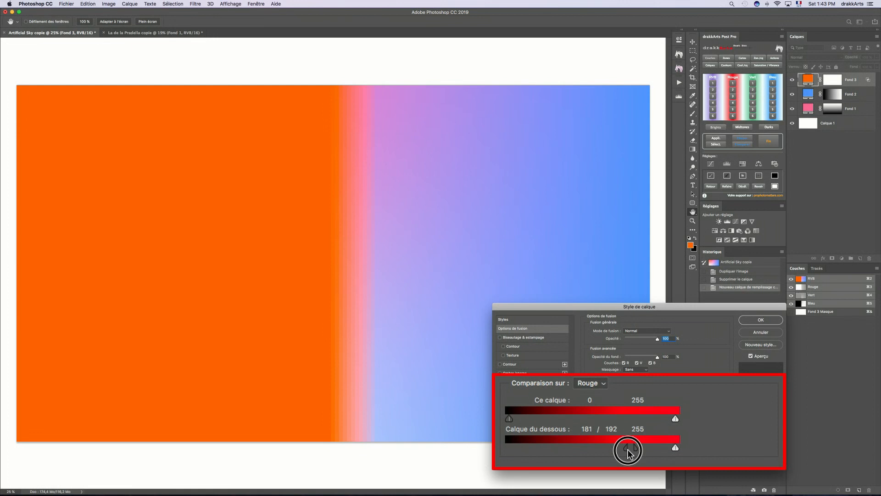
left_click_drag(627, 453, 668, 449)
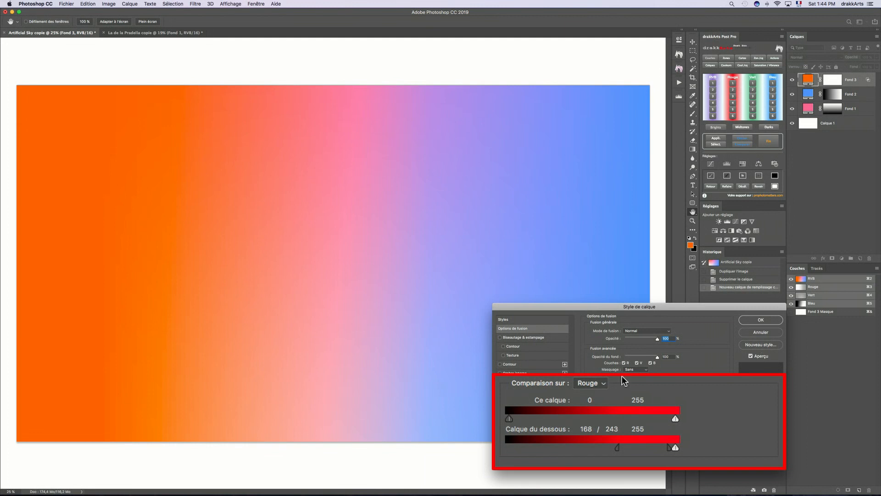
- Compare on Bleu and split the underlying layer's white slider to 142 / 255 for a gradual fade
left_click(605, 386)
left_click(603, 398)
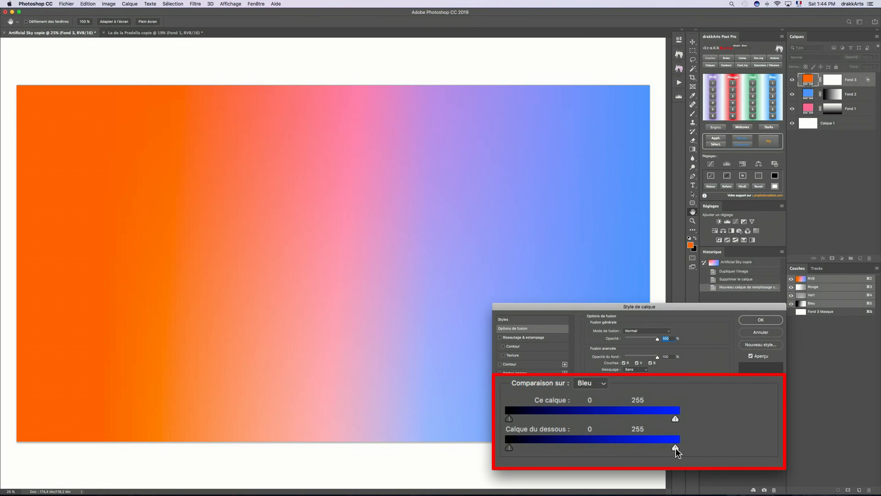
left_click_drag(676, 447, 639, 452)
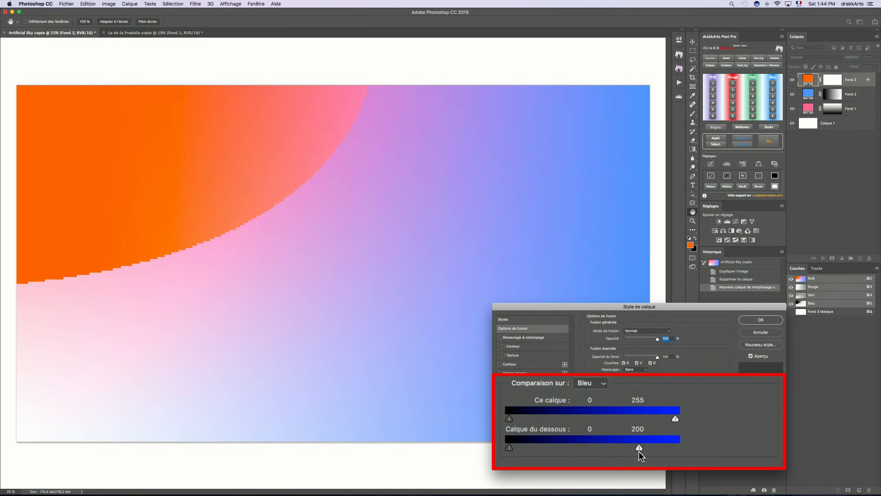
key("alt")
left_click_drag(637, 447, 682, 450)
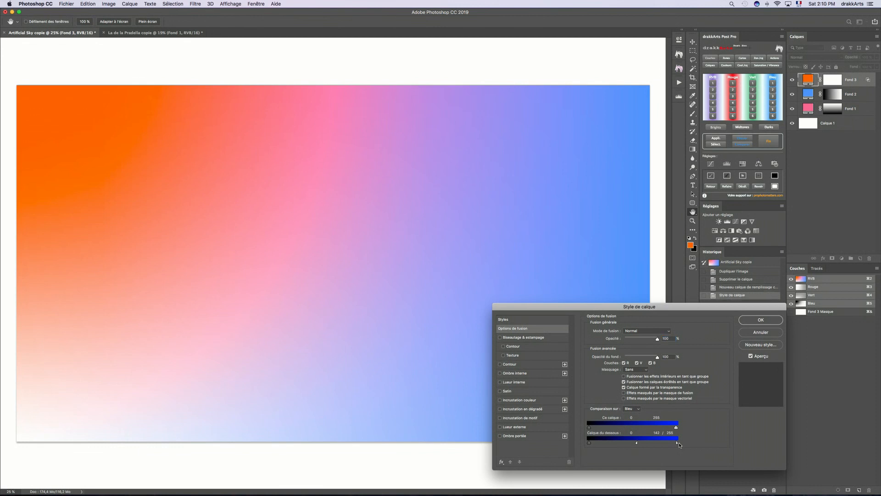
- Try the Incrustation blend mode on the orange fill layer at reduced and full opacity
left_click(668, 330)
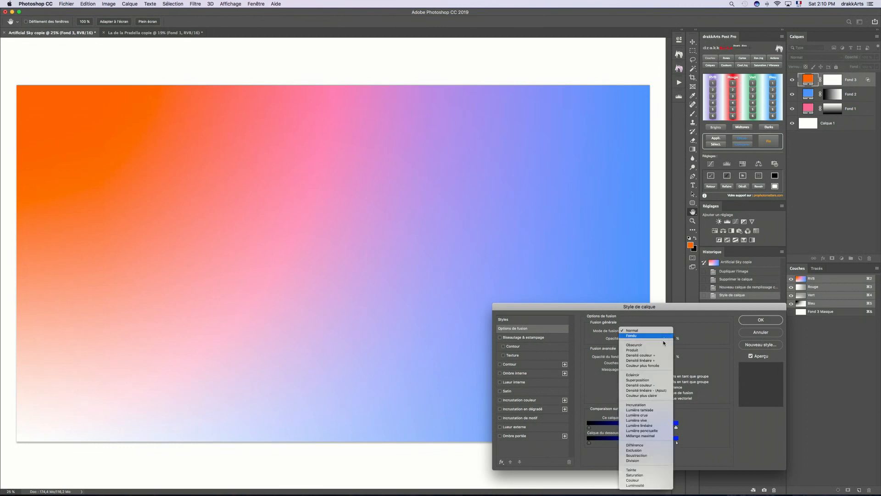
left_click(642, 404)
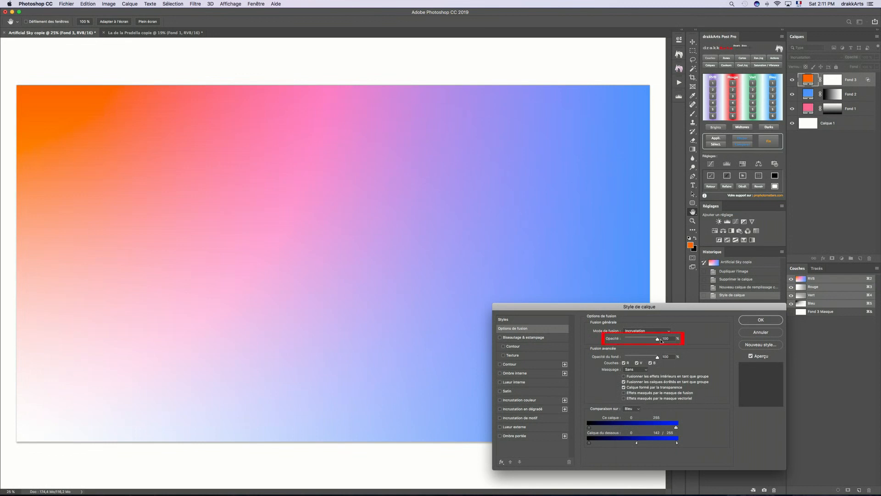
mouse_move(659, 340)
left_mouse_down()
mouse_move(634, 341)
mouse_move(655, 342)
mouse_move(648, 343)
left_mouse_up()
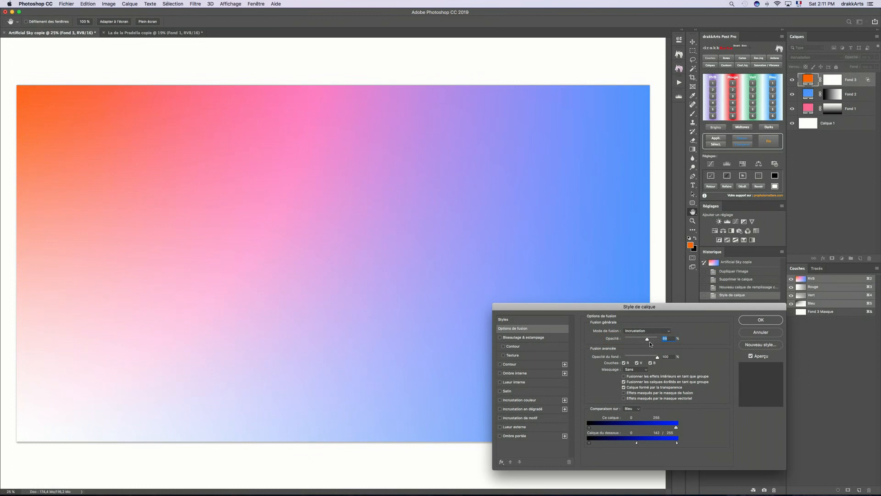
left_click_drag(647, 339, 659, 339)
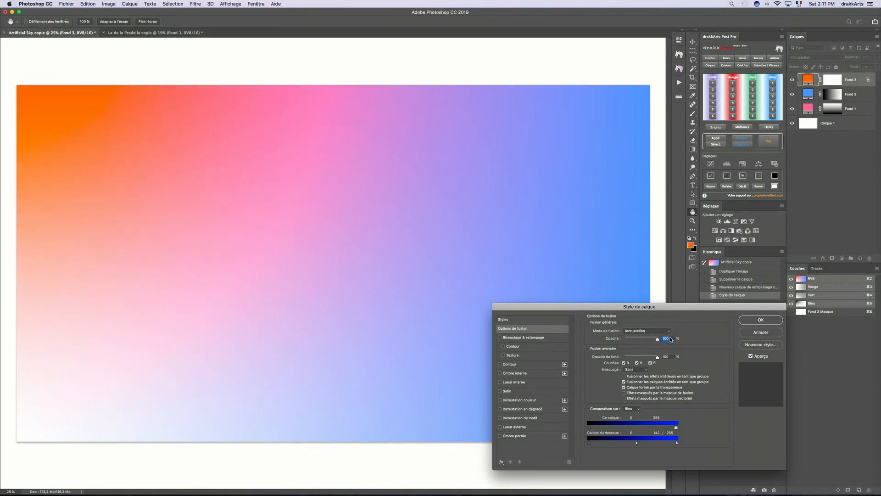
- Set the orange fill layer's blend mode to Lumière tamisée at 100% opacity and apply the layer style
left_click(648, 331)
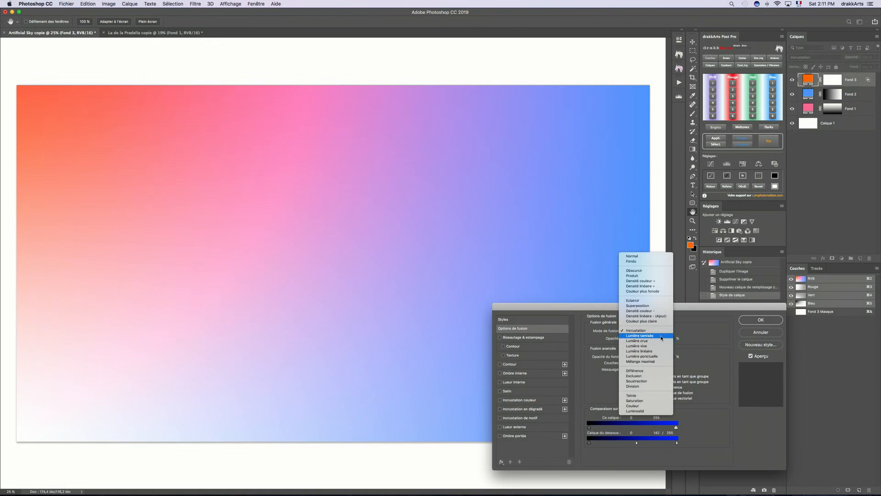
left_click(660, 336)
left_click(660, 338)
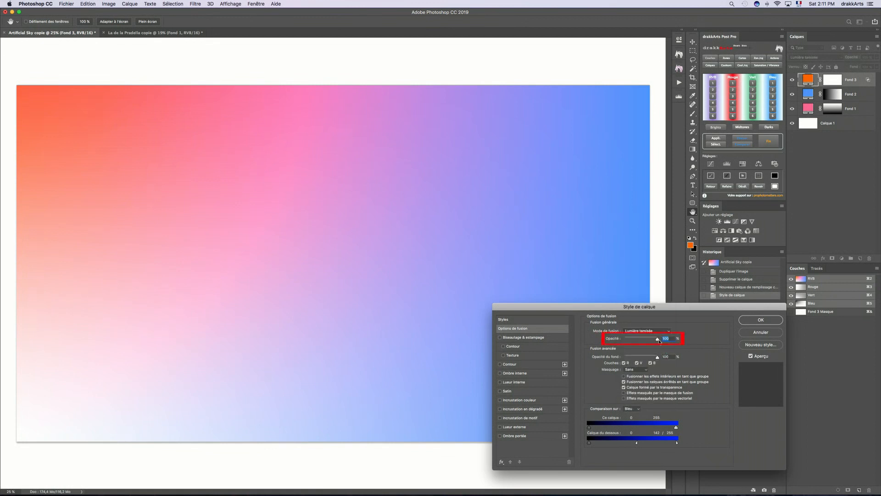
mouse_move(658, 340)
left_mouse_down()
mouse_move(629, 342)
mouse_move(663, 341)
left_mouse_up()
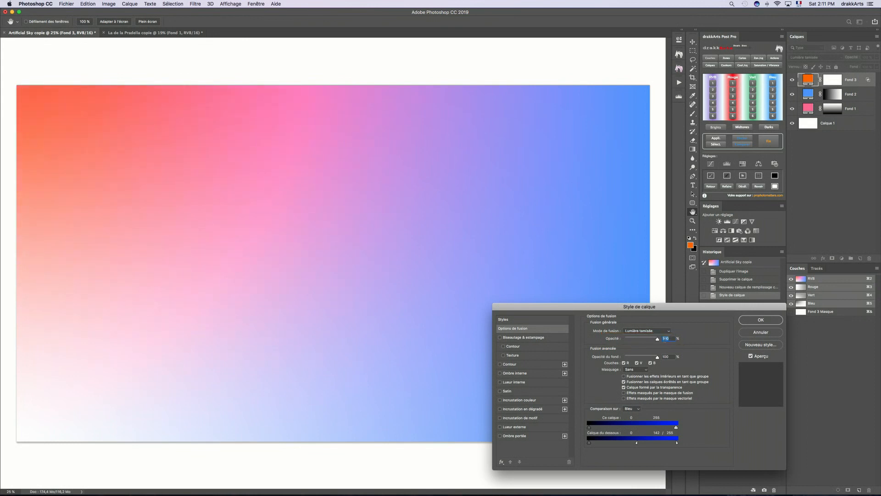
left_click(752, 322)
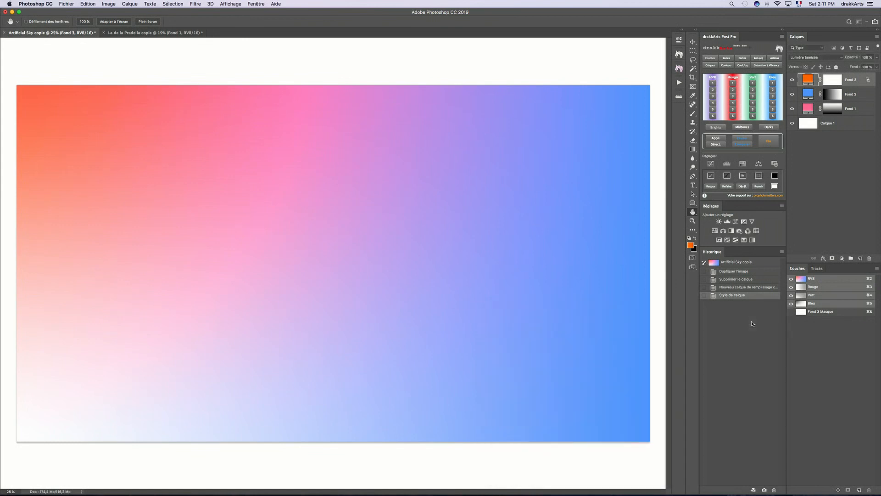
- Toggle the visibility of the orange Fond 3 layer to compare the gradient with and without it
left_click(792, 81)
left_click(792, 80)
left_click(792, 80)
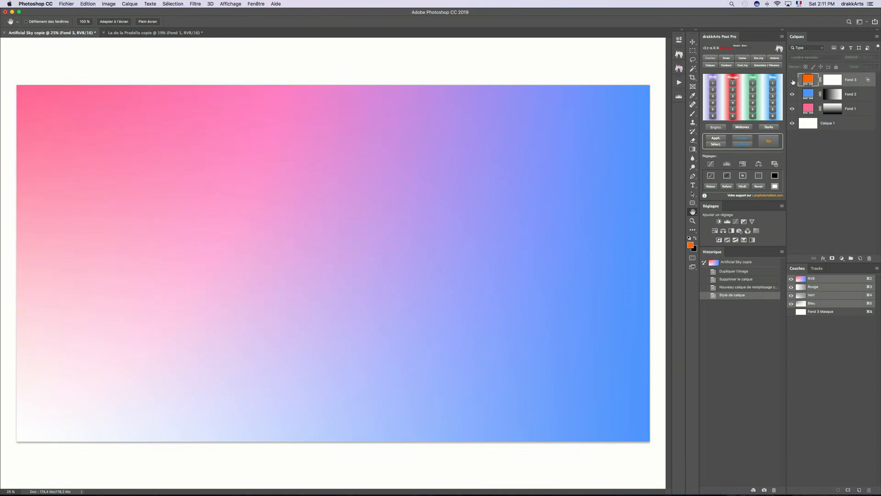
left_click(792, 81)
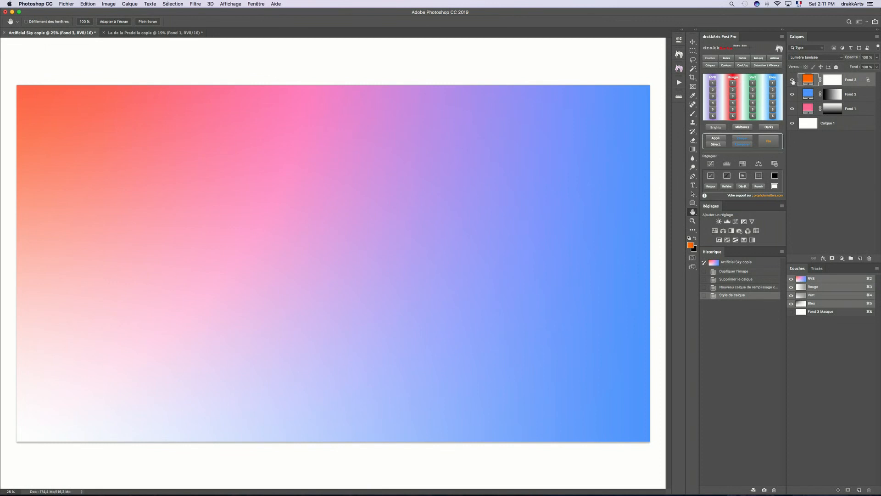
- Set the orange Fond 3 fill layer's blend mode to Normal and soften its colour to #fdaa57
left_click(805, 56)
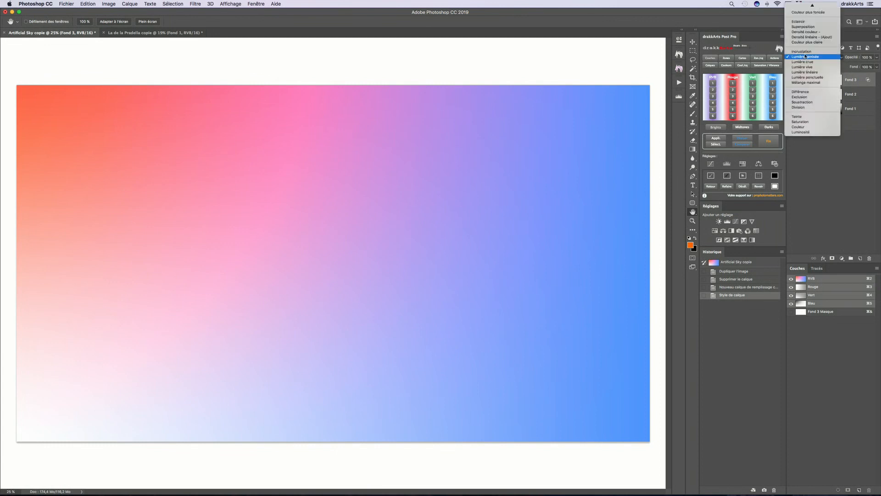
left_click(804, 6)
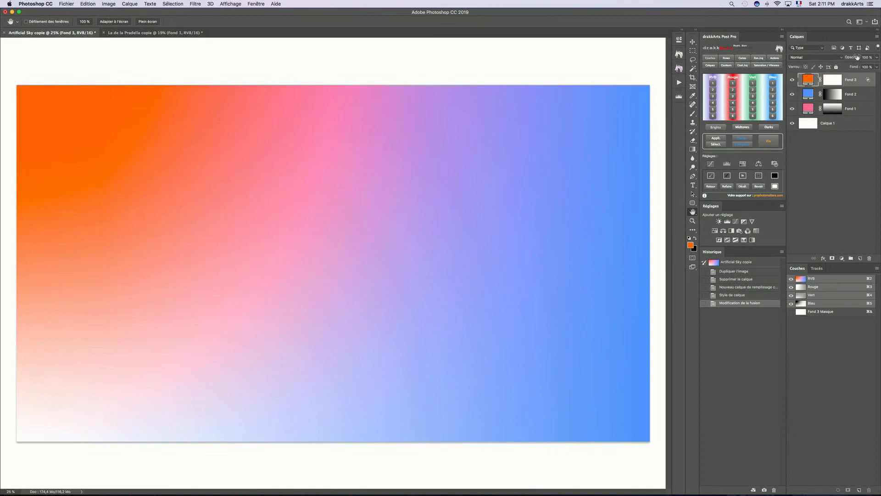
double_click(809, 80)
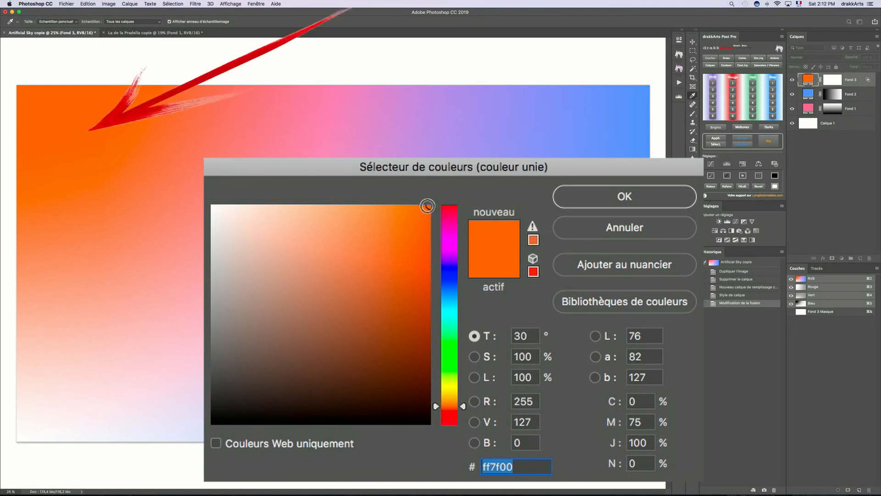
left_click_drag(426, 205, 354, 206)
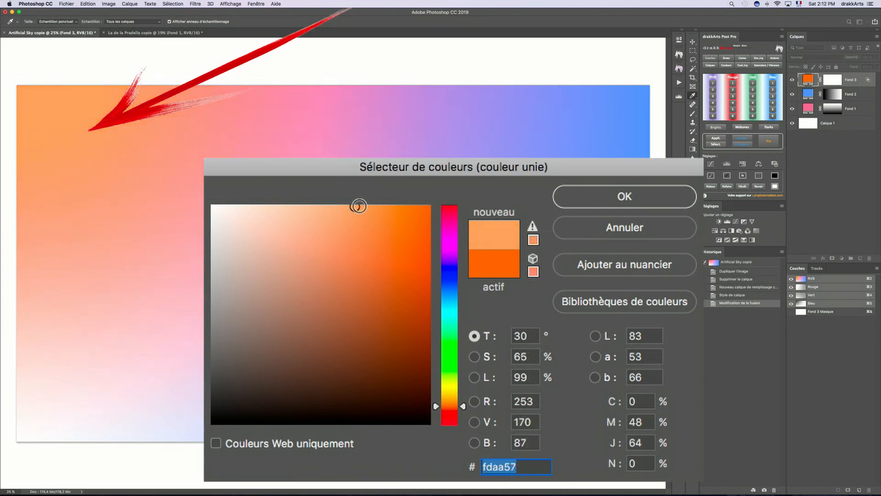
left_click(642, 197)
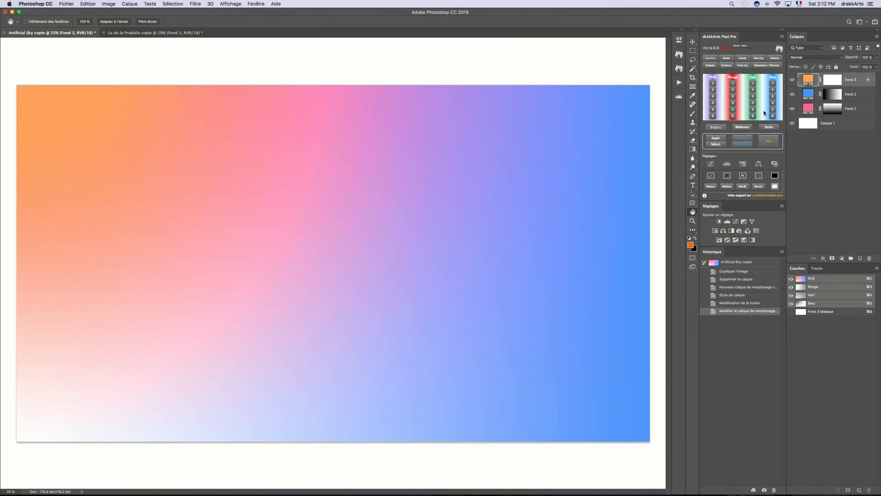
- Toggle the visibility of the lightened orange Fond 3 layer to compare the sky with and without it
left_click(792, 80)
left_click(792, 81)
left_click(792, 81)
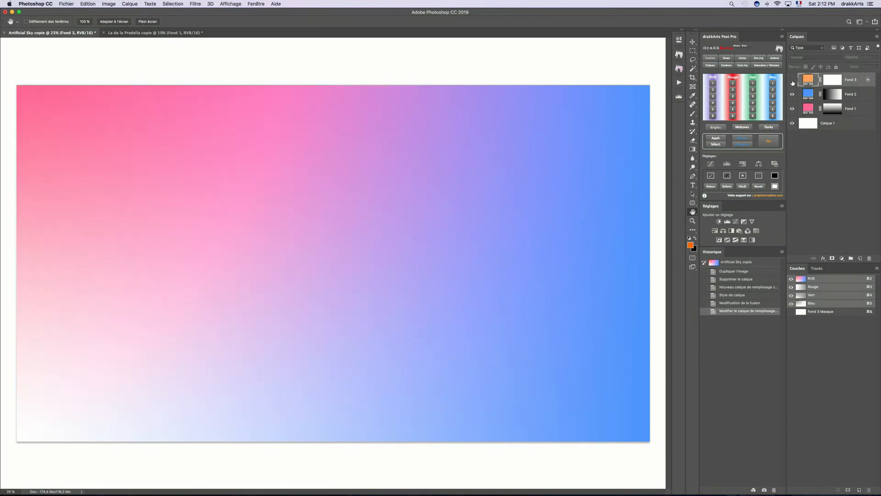
left_click(792, 82)
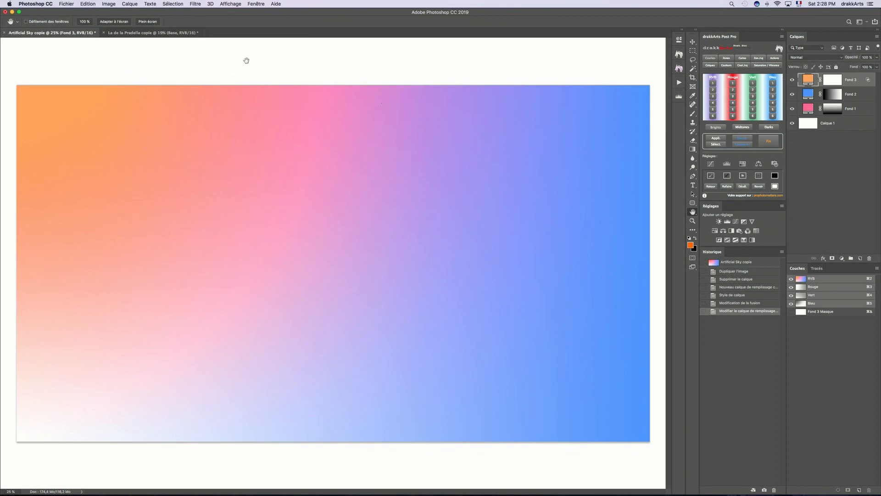
- In the La de la Pradella copie document, add an orange #ff7f00 solid colour fill layer with the Lumière tamisée blend mode
left_click(176, 33)
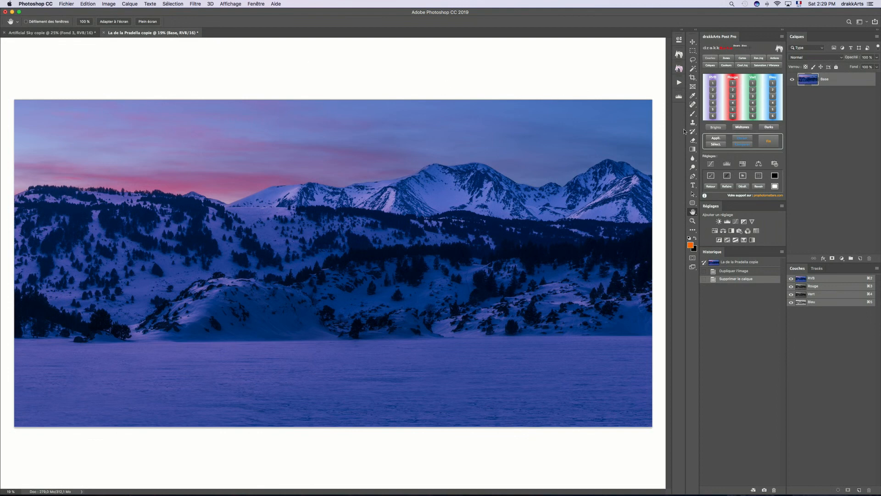
left_click(842, 259)
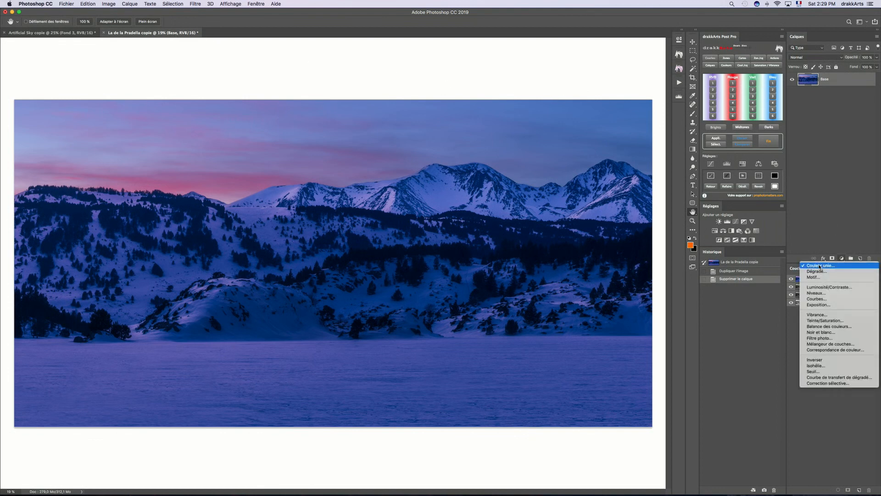
left_click(820, 265)
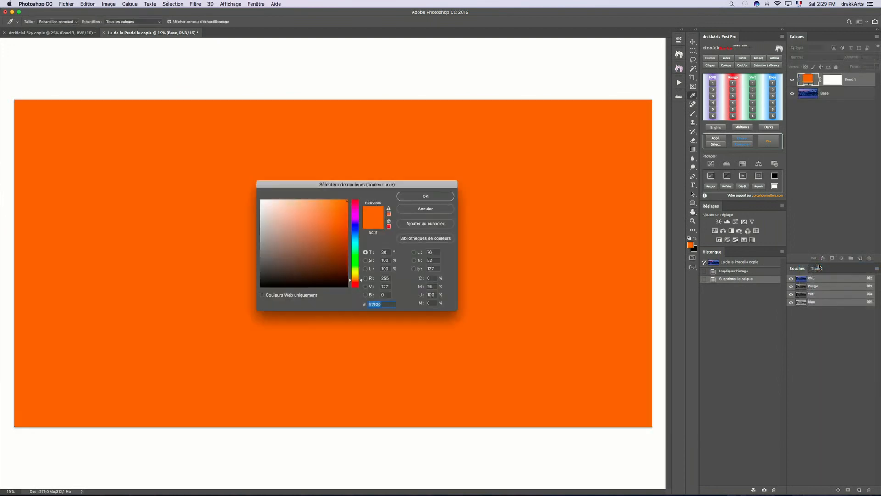
left_click(411, 197)
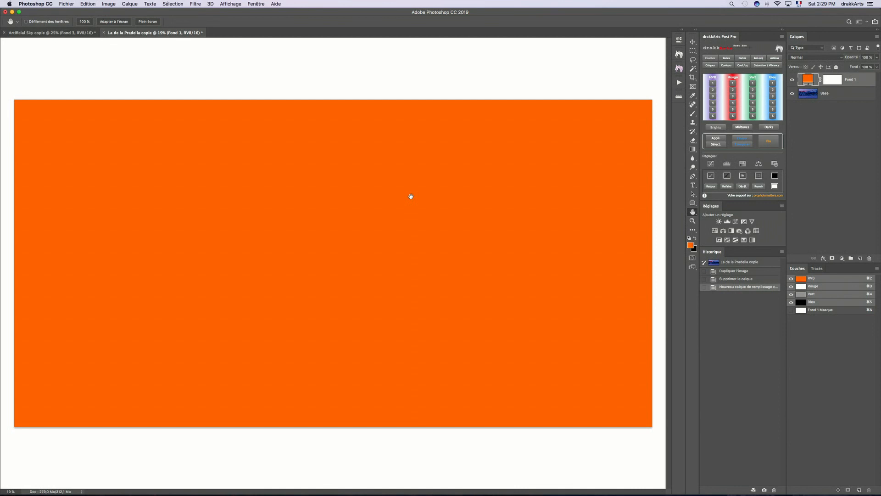
left_click(802, 58)
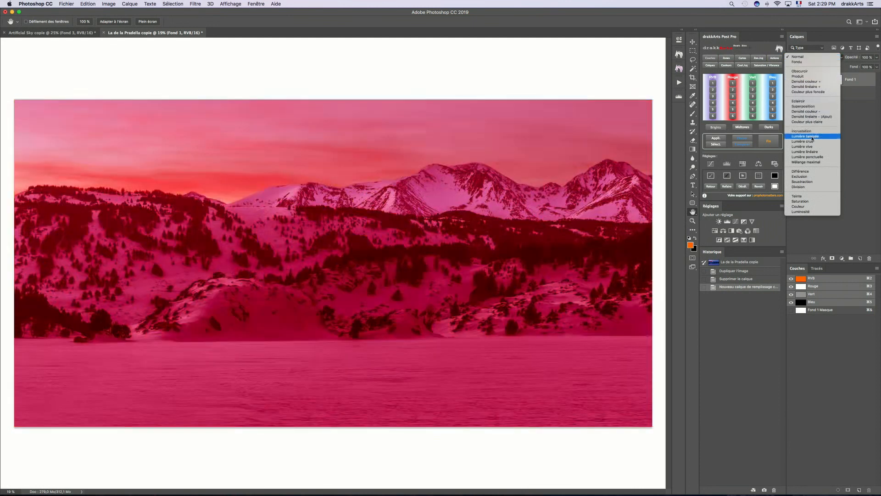
left_click(811, 136)
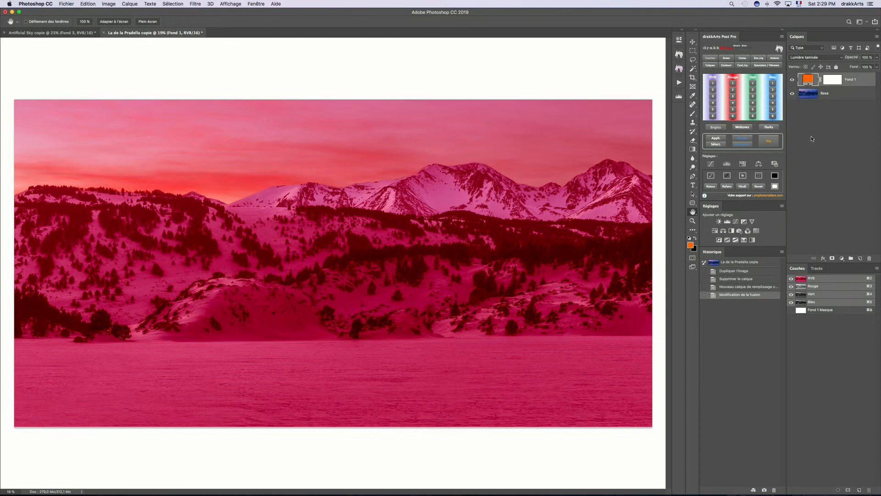
- Blend the orange fill on the Rouge channel with the underlying layer's black slider split to 100 / 155, and compare with the layer hidden
double_click(864, 81)
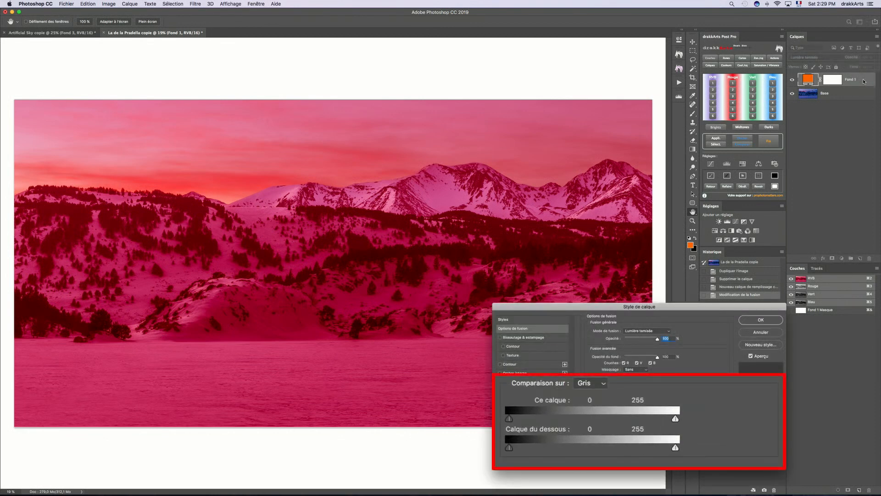
left_click(595, 385)
left_click(595, 392)
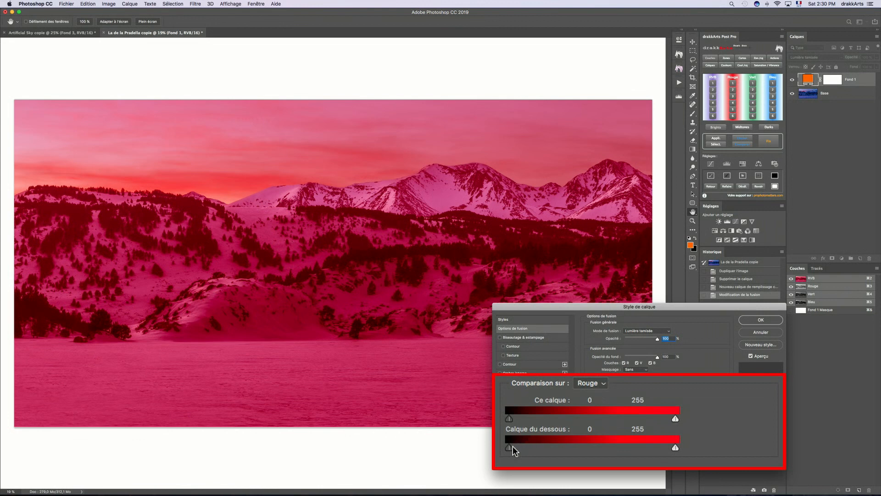
left_click_drag(509, 447, 583, 452)
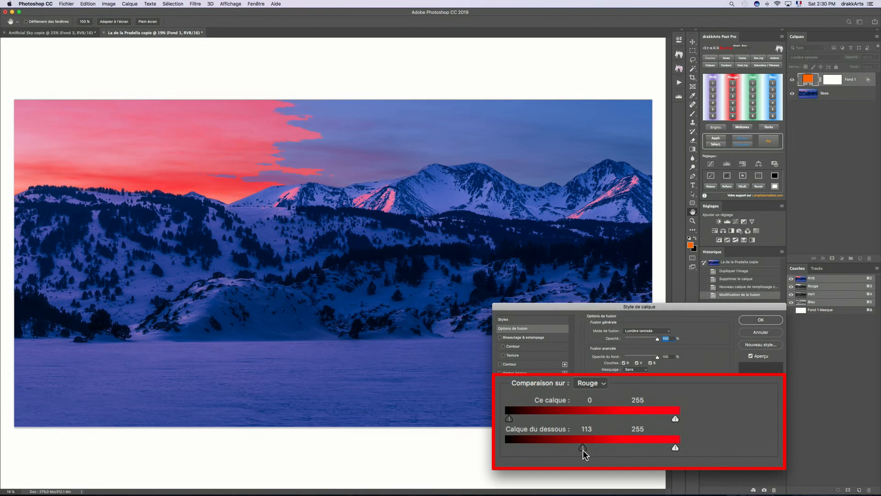
key("alt")
left_click_drag(583, 450, 610, 450)
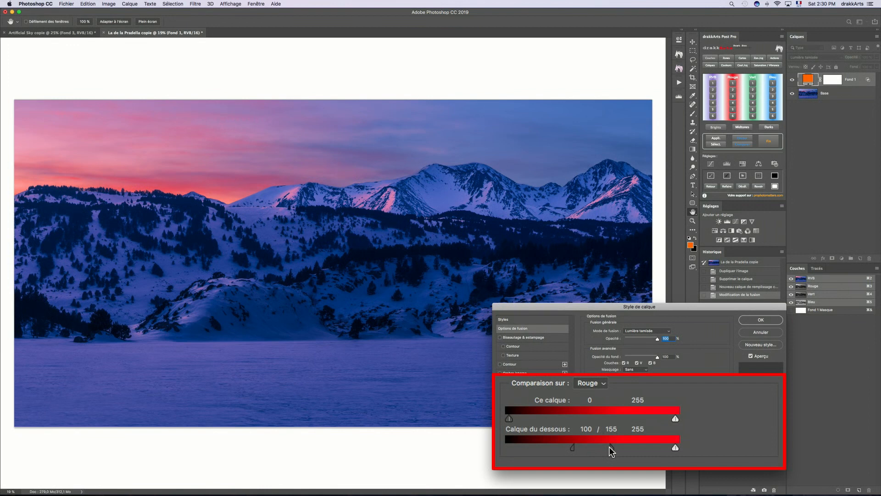
left_click(774, 321)
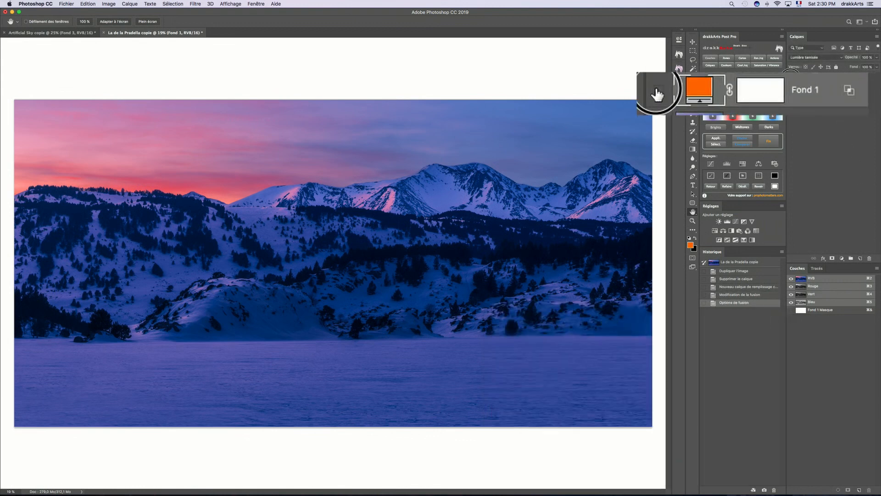
left_click(791, 80)
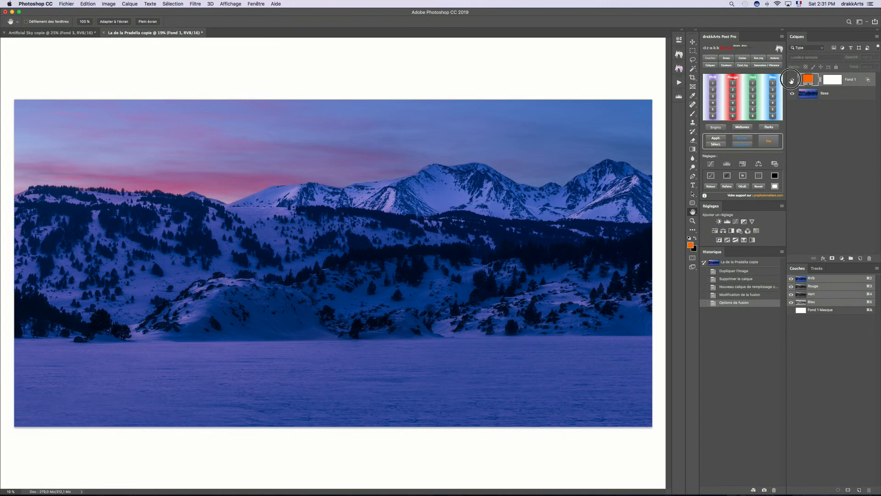
left_click(792, 81)
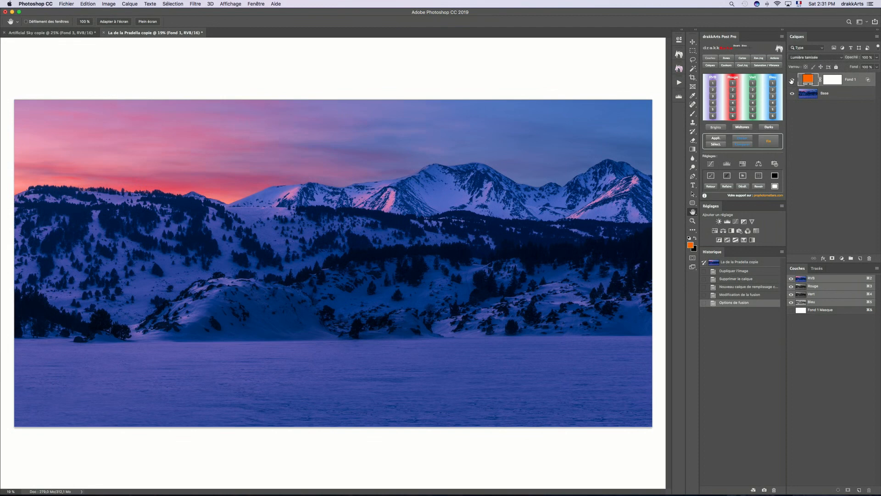
- Compare the Fond 1 fill on Bleu, split the underlying layer's white slider to 161 / 201, and apply the blending options
double_click(859, 82)
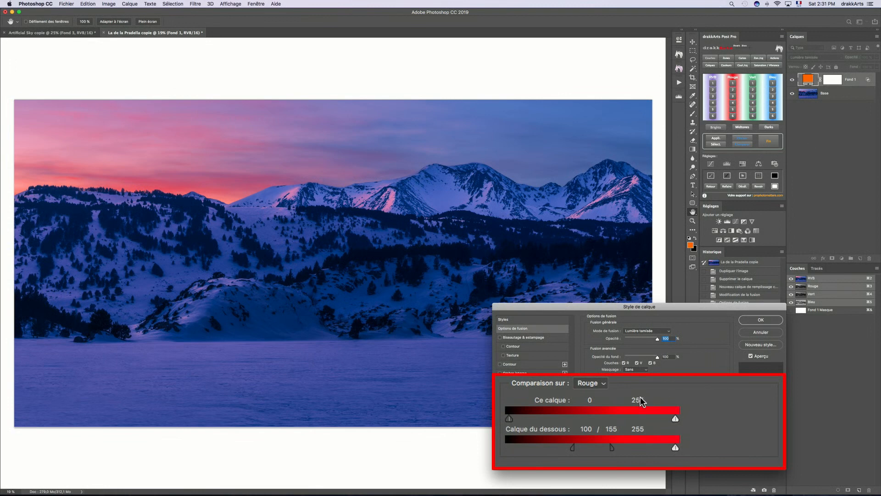
left_click(595, 386)
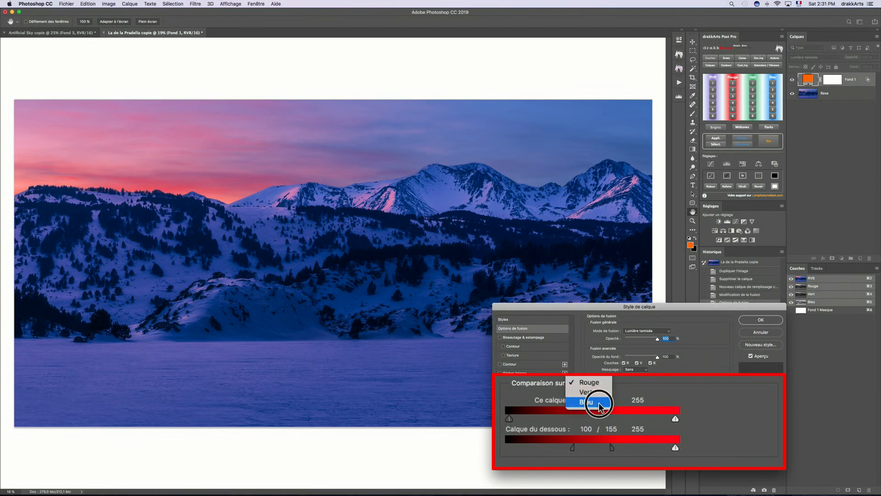
left_click(599, 402)
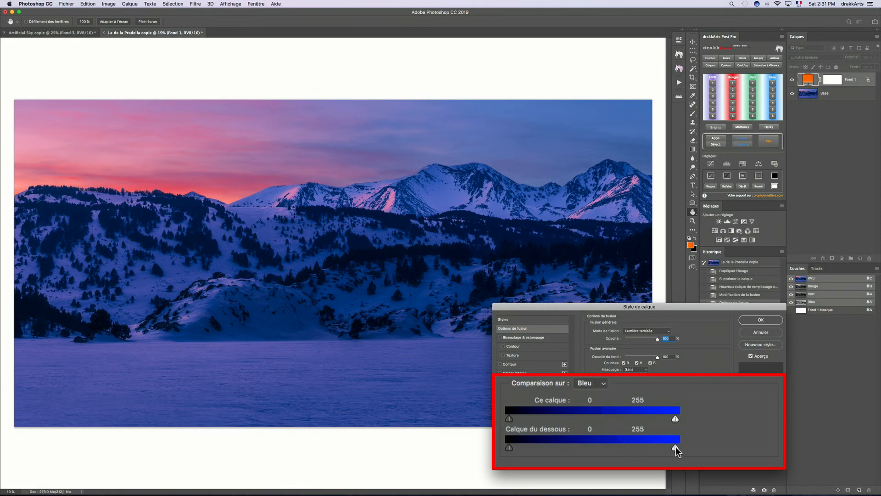
left_click_drag(675, 447, 627, 448)
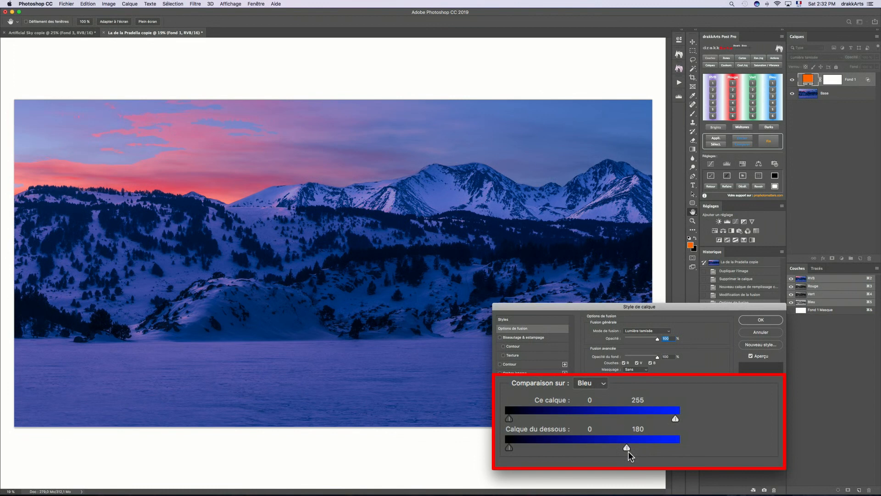
mouse_move(625, 447)
left_mouse_down()
mouse_move(603, 453)
mouse_move(641, 451)
left_mouse_up()
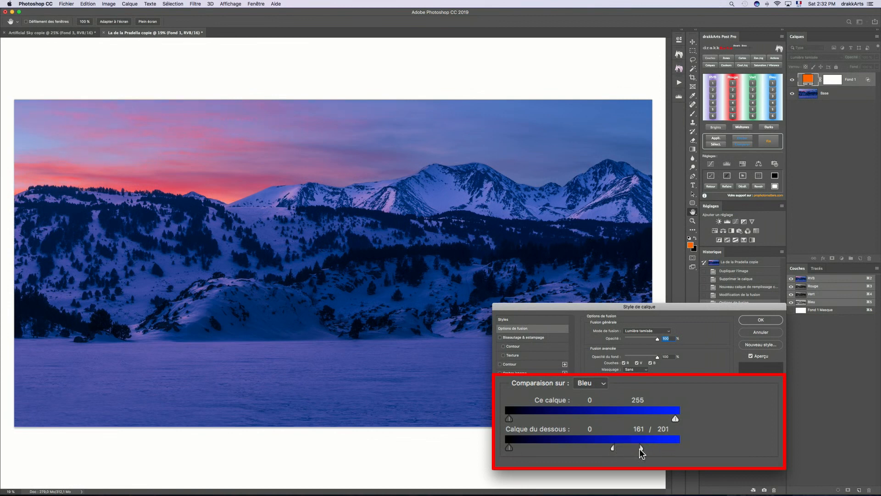
left_click(755, 321)
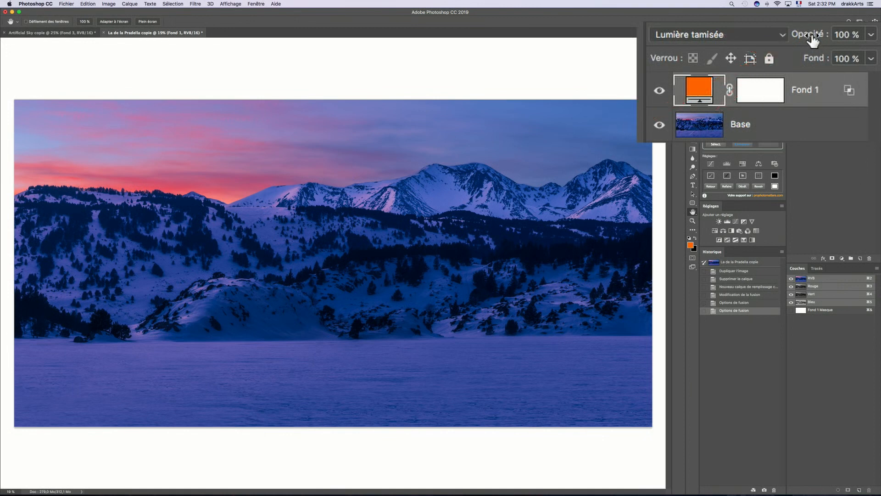
- Lower the Fond 1 fill layer's opacity to 49% and desaturate its orange to #fb9d40
left_click_drag(811, 41, 716, 43)
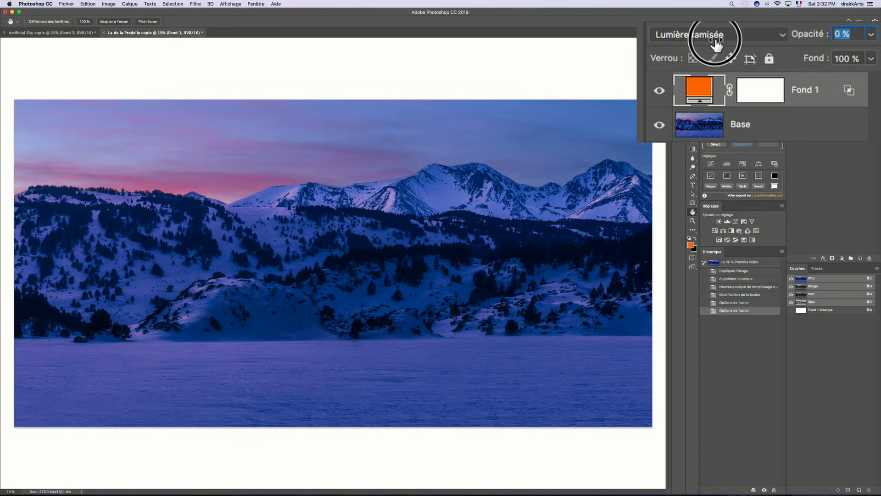
left_click_drag(716, 42, 756, 36)
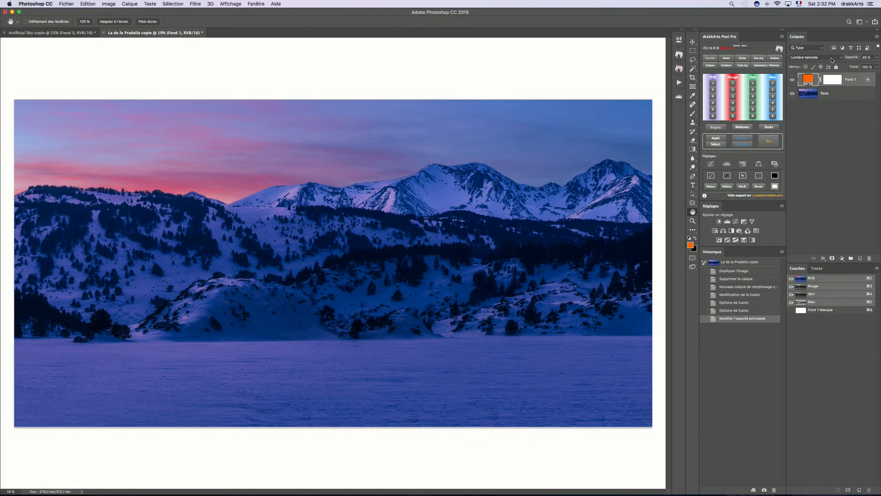
double_click(806, 80)
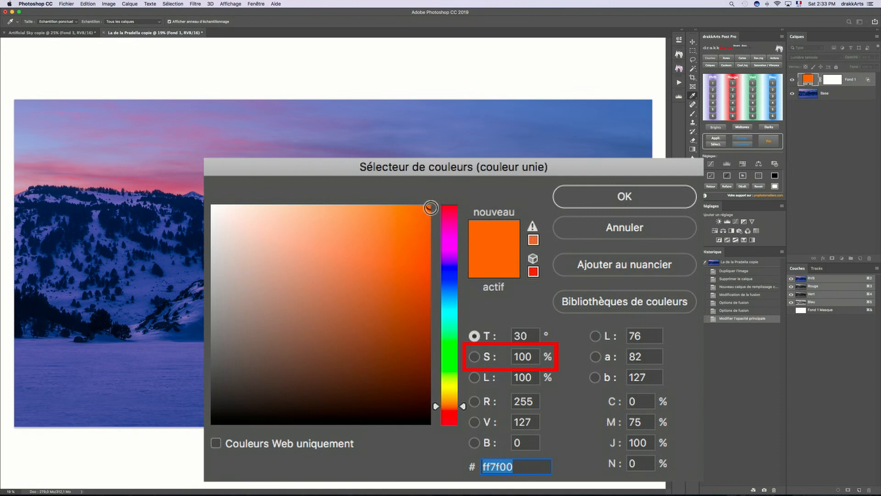
left_click(431, 207)
left_click_drag(430, 207, 374, 208)
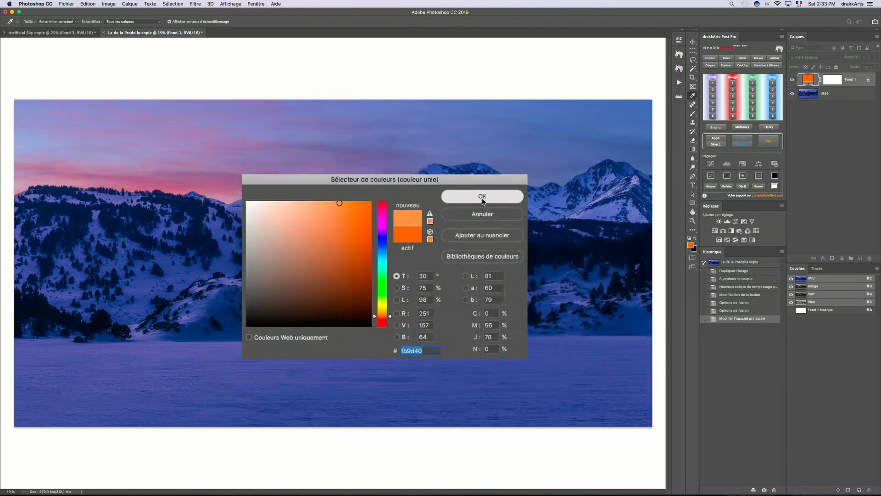
left_click(482, 197)
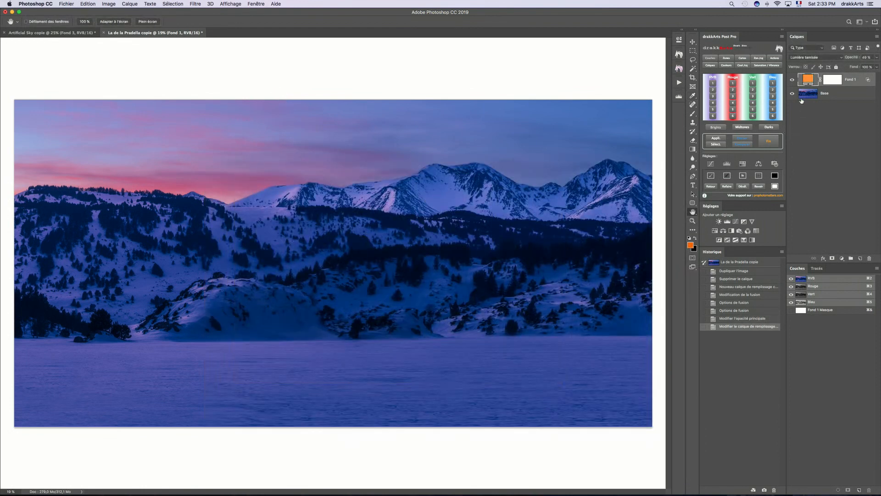
- Toggle the visibility of the Fond 1 fill layer to compare the mountain photo before and after the orange glow
left_click(793, 81)
left_click(794, 81)
left_click(793, 81)
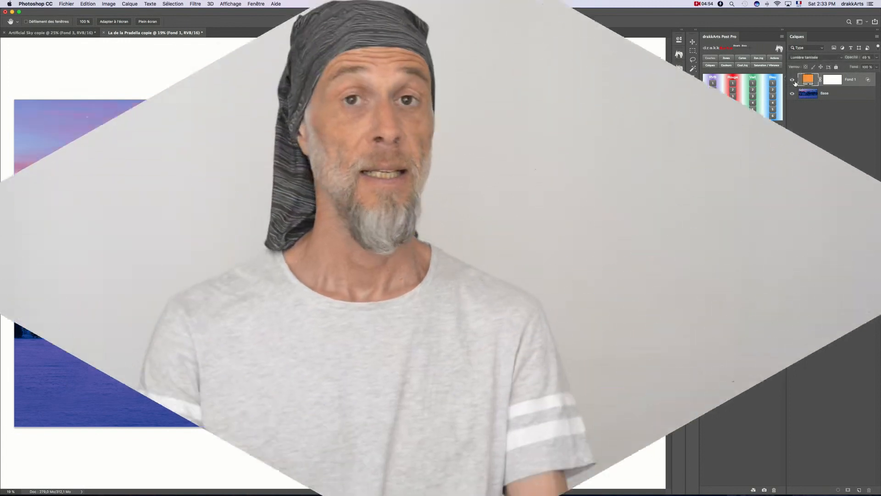